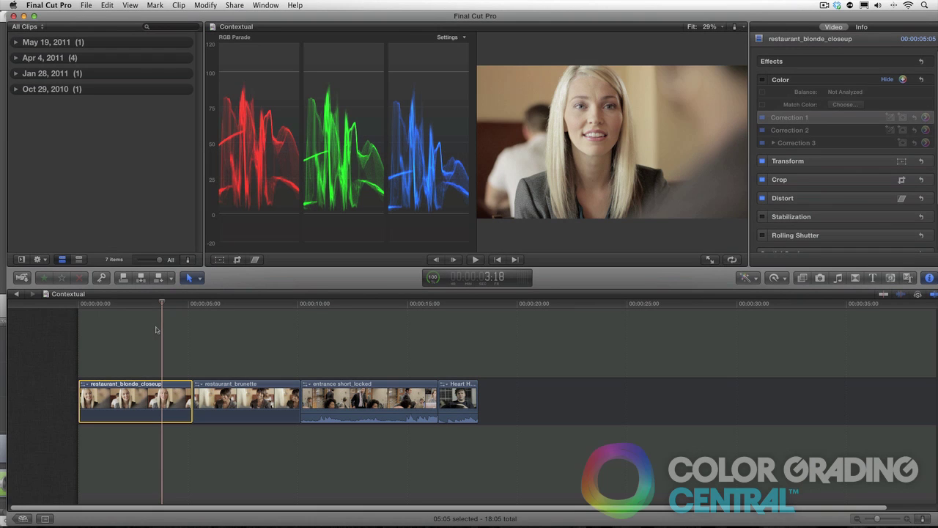
# Move to the blonde close-up near 5:10, enable its Color effect, and reset Corrections 2 and 3.
pyautogui.moveTo(162, 304); pyautogui.dragTo(235, 321)
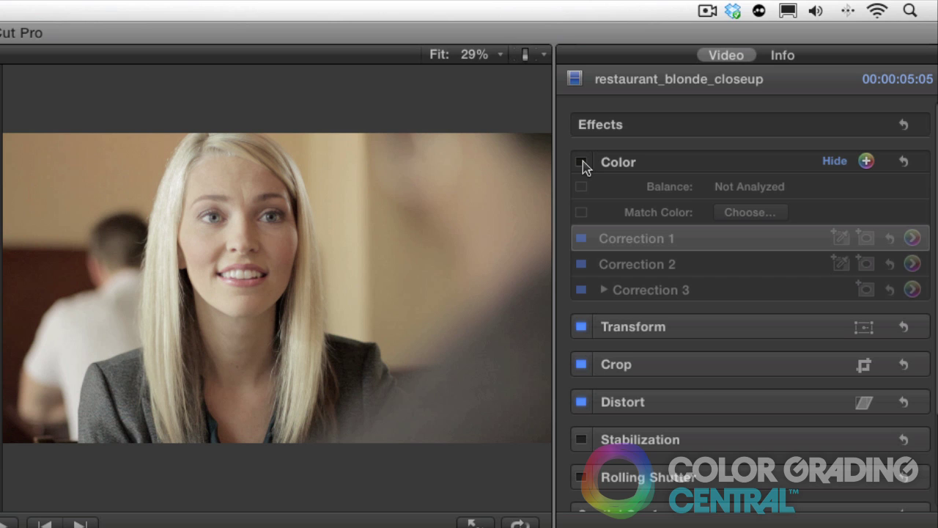
pyautogui.click(582, 163)
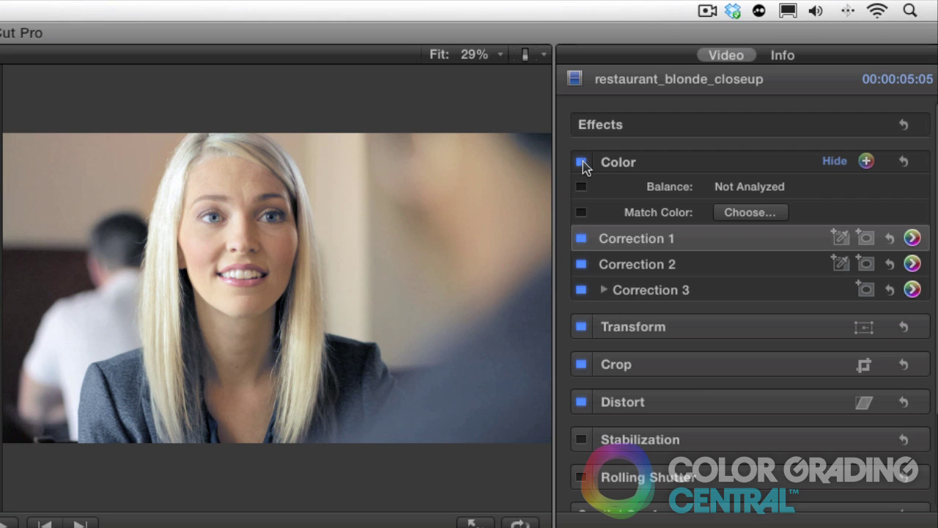
pyautogui.click(890, 266)
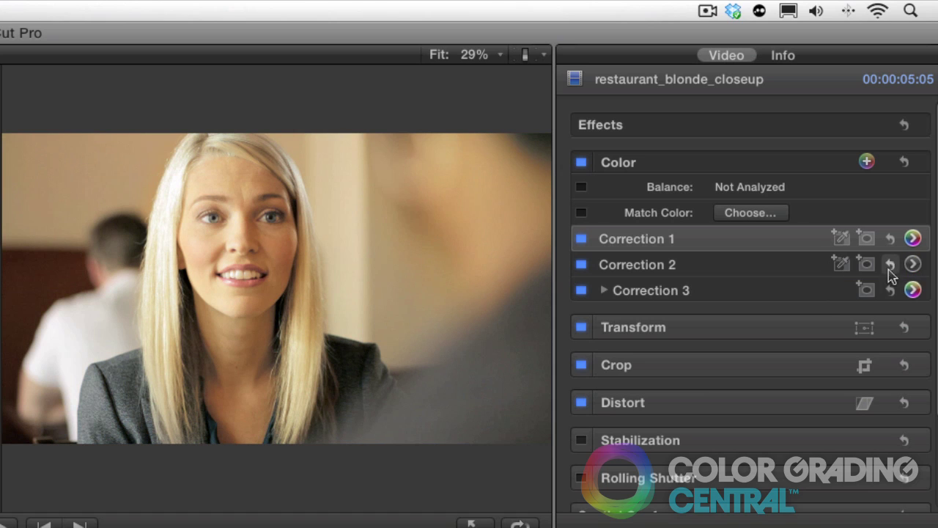
pyautogui.click(892, 292)
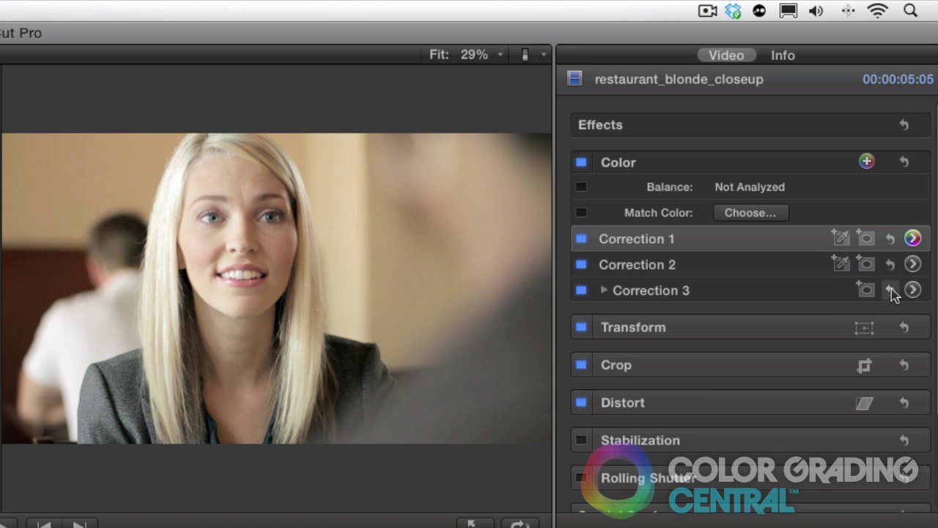
pyautogui.click(912, 265)
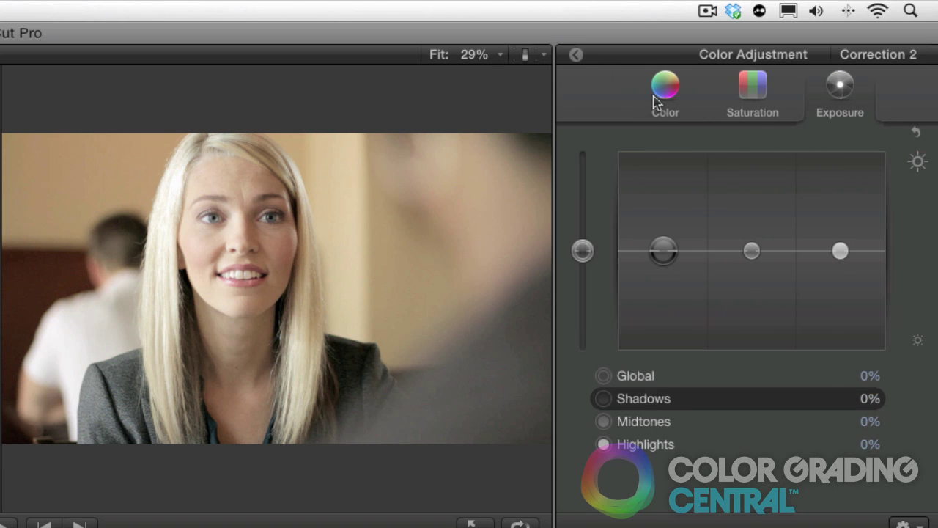
# In Correction 2, tint midtones to 212°, +27% and highlights to 212°, +4%.
pyautogui.click(657, 103)
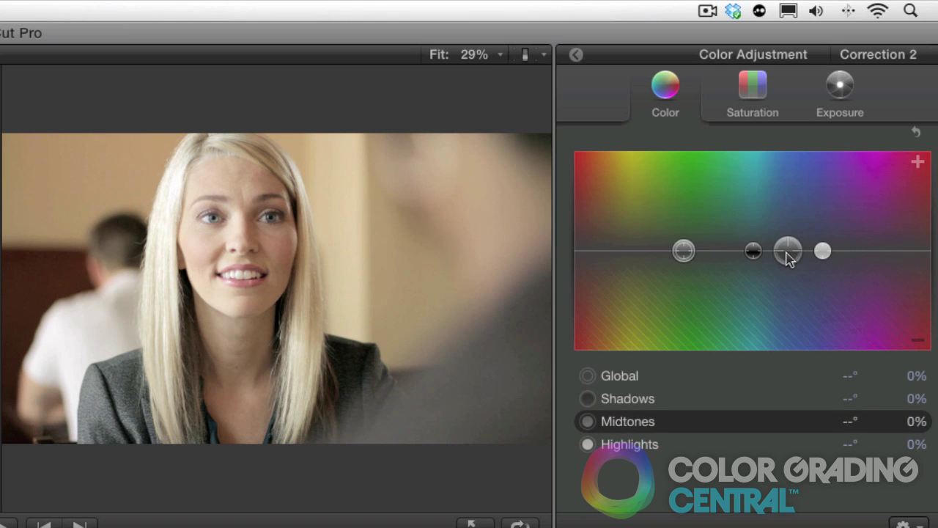
pyautogui.moveTo(786, 253); pyautogui.dragTo(783, 227)
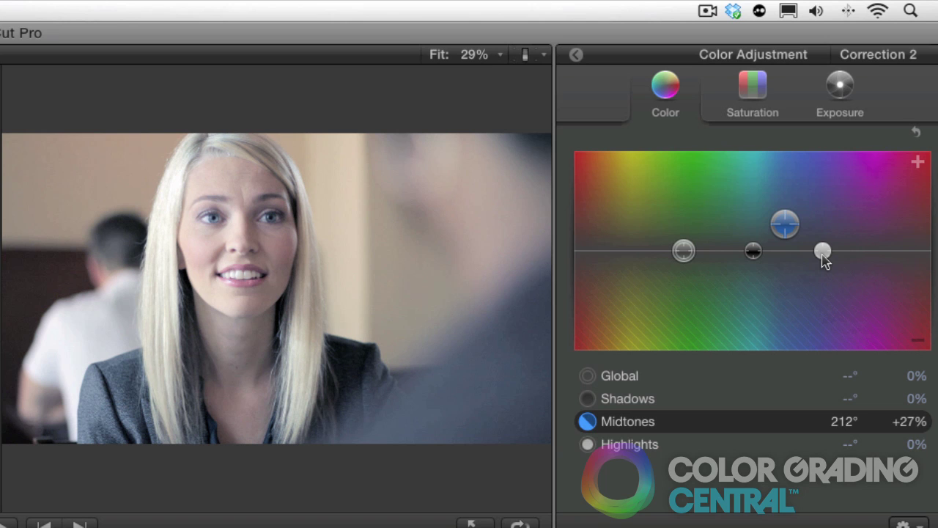
pyautogui.moveTo(822, 254); pyautogui.dragTo(785, 252)
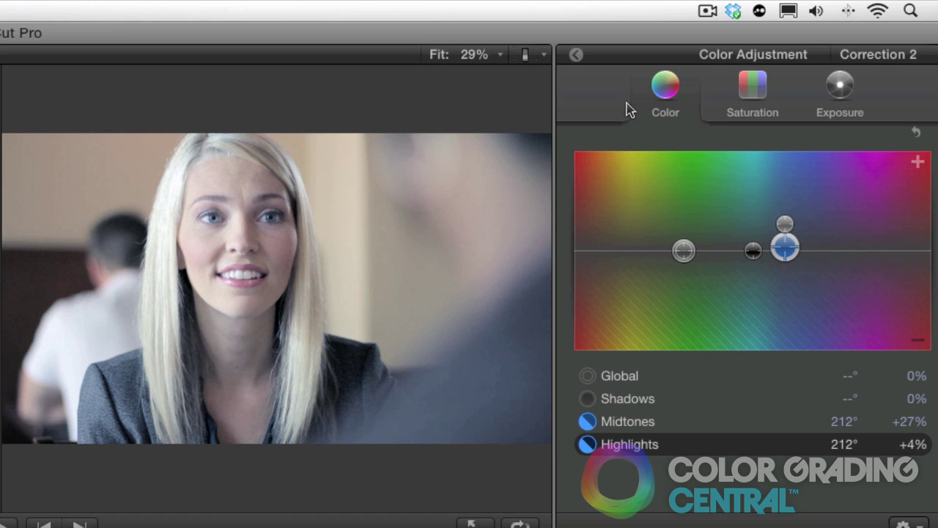
pyautogui.click(577, 56)
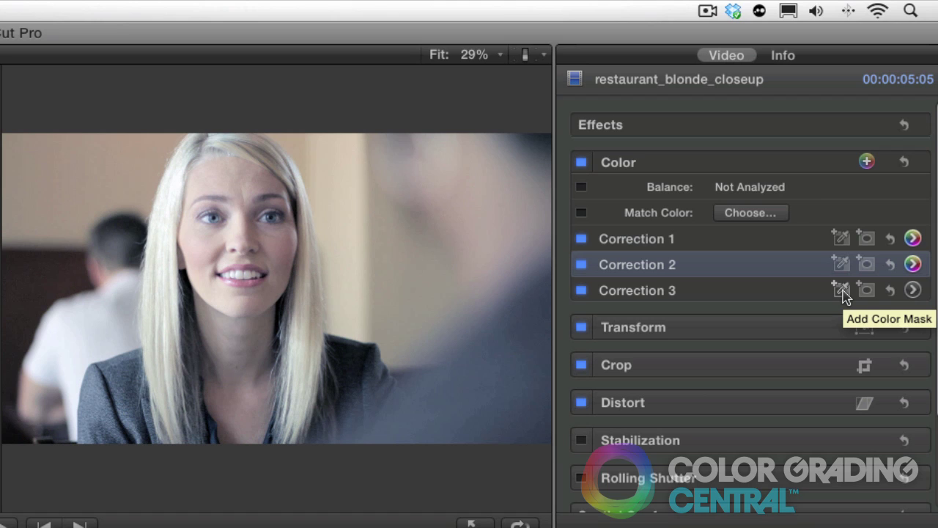
# Add a skin-sampled Color Mask to Correction 3 and lower blue in its midtones.
pyautogui.click(842, 290)
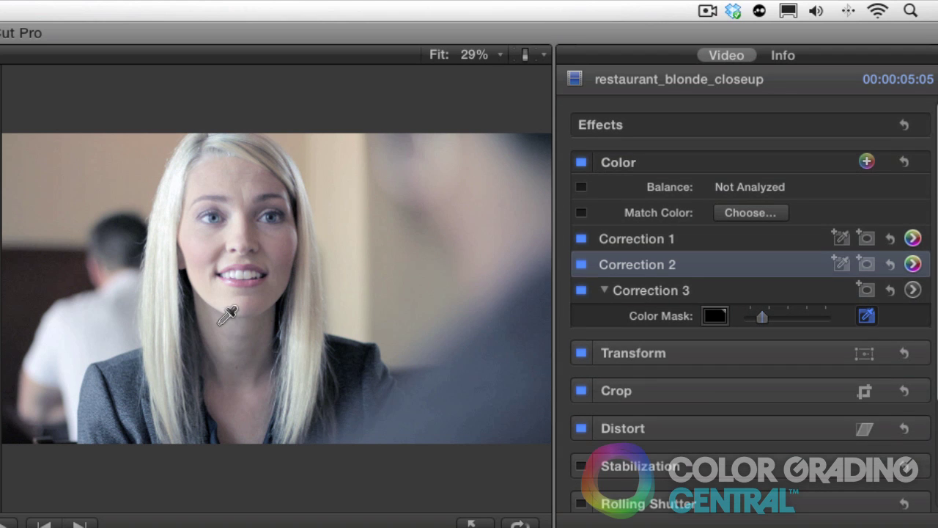
pyautogui.moveTo(218, 322); pyautogui.dragTo(220, 301)
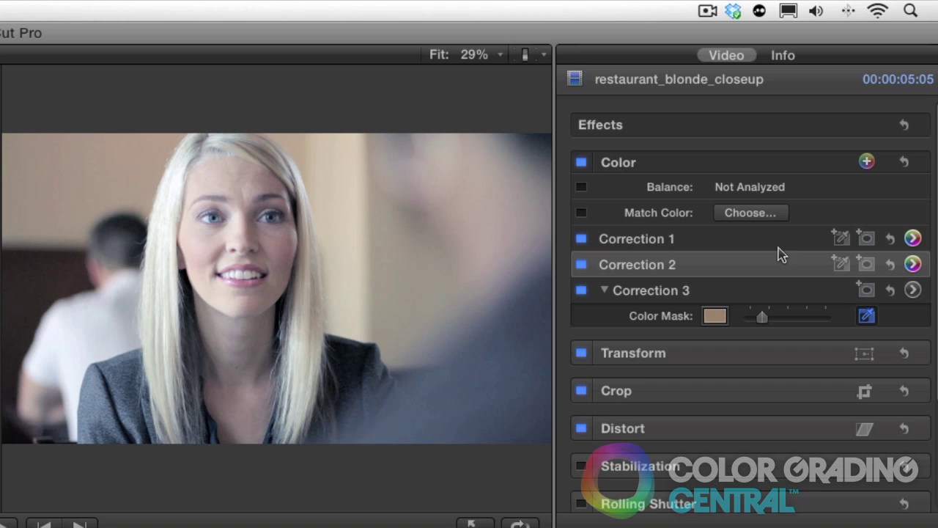
pyautogui.click(917, 292)
pyautogui.moveTo(791, 252); pyautogui.dragTo(788, 272)
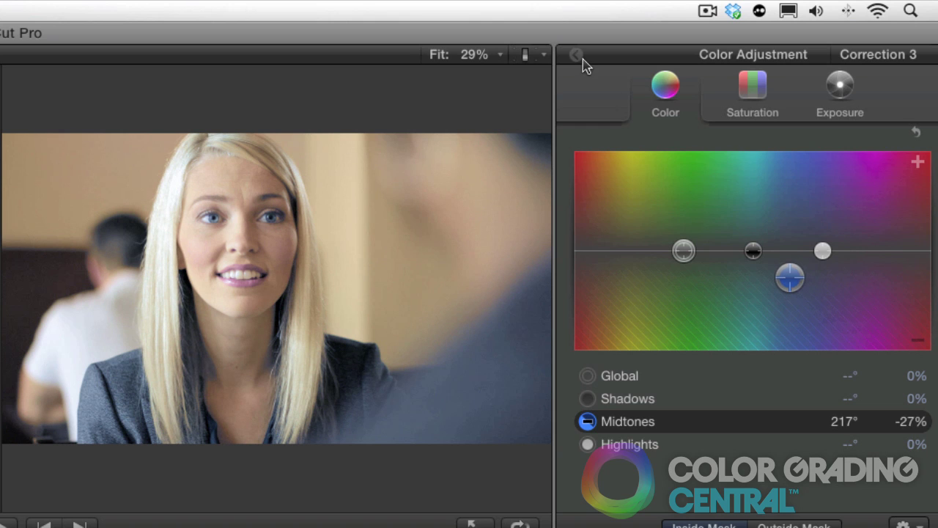
pyautogui.click(577, 56)
# Fit a tall, slightly rotated oval shape mask over her face and soften the skin mask.
pyautogui.click(866, 289)
pyautogui.moveTo(279, 289); pyautogui.dragTo(244, 272)
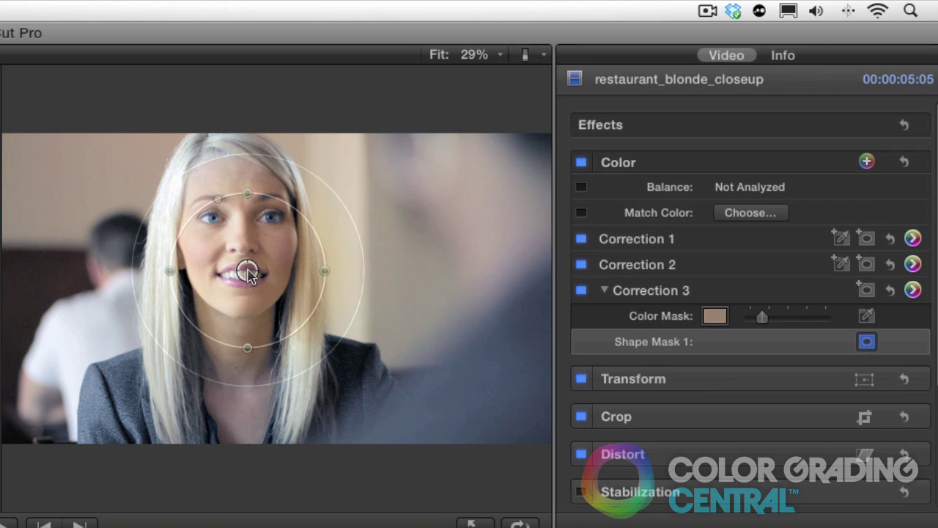
pyautogui.moveTo(247, 350); pyautogui.dragTo(245, 398)
pyautogui.moveTo(245, 272); pyautogui.dragTo(234, 299)
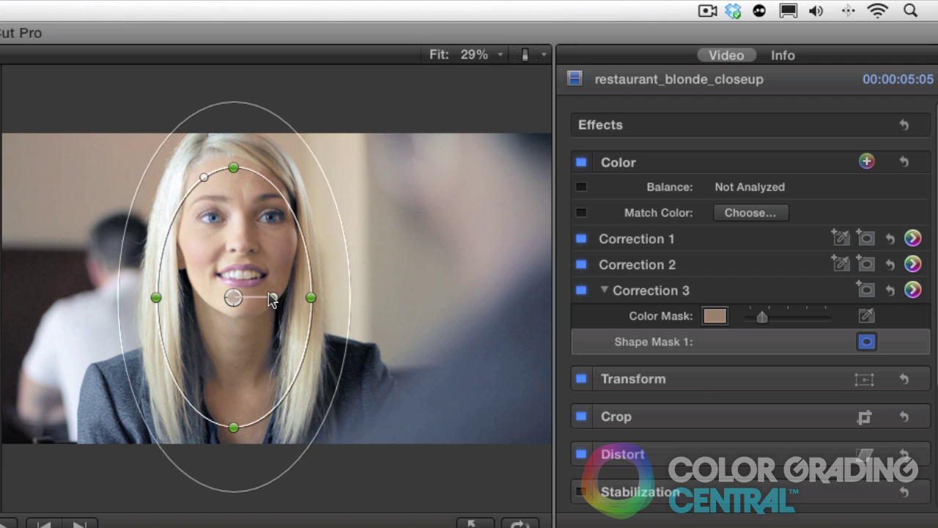
pyautogui.moveTo(345, 383); pyautogui.dragTo(322, 382)
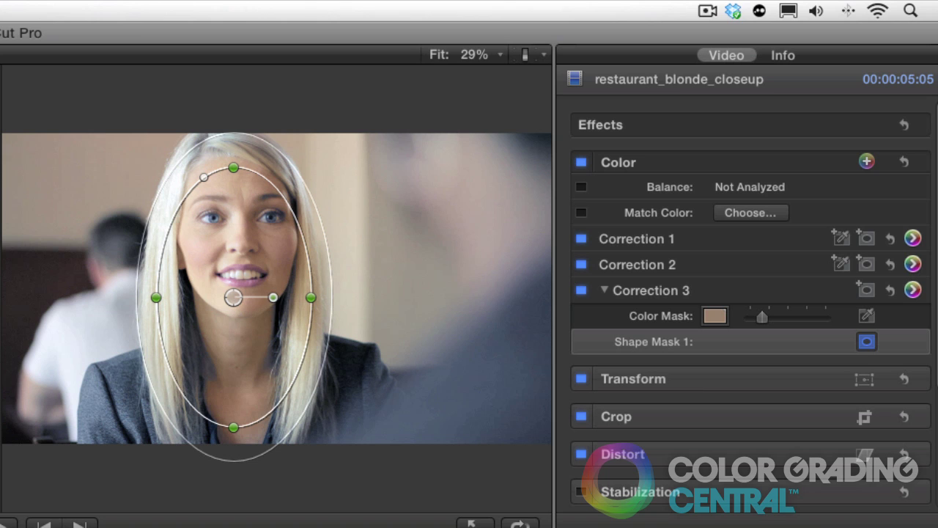
pyautogui.moveTo(273, 297); pyautogui.dragTo(273, 292)
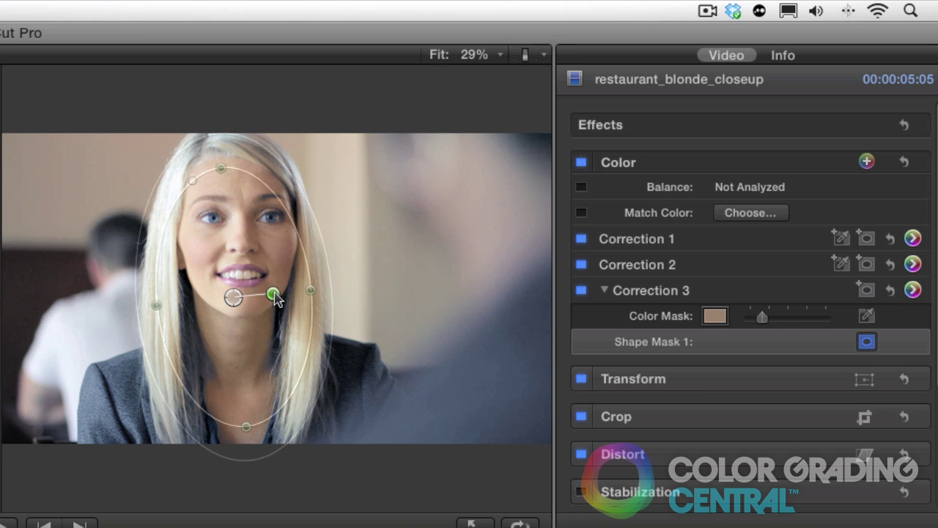
pyautogui.moveTo(767, 316); pyautogui.dragTo(787, 317)
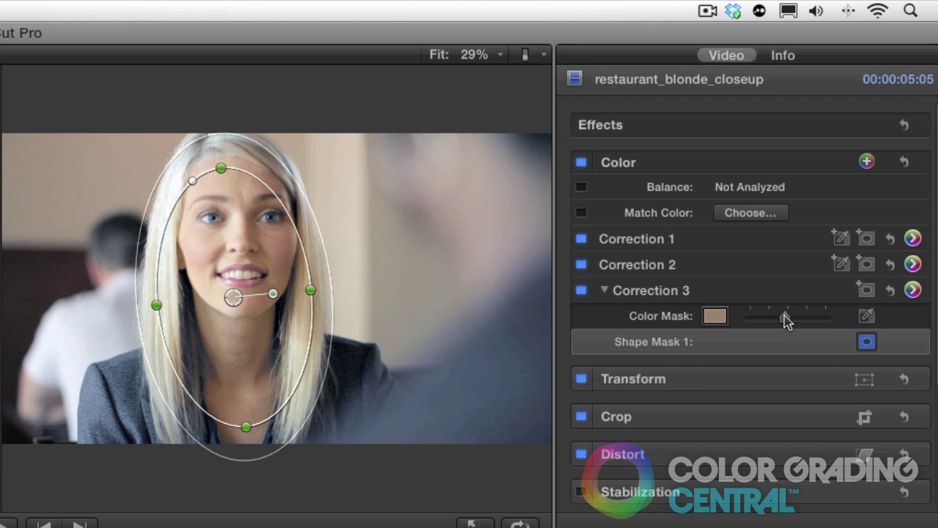
# Add a second rotated elliptical shape mask in the frame's upper right.
pyautogui.click(866, 291)
pyautogui.moveTo(286, 297); pyautogui.dragTo(519, 183)
pyautogui.moveTo(486, 257); pyautogui.dragTo(487, 288)
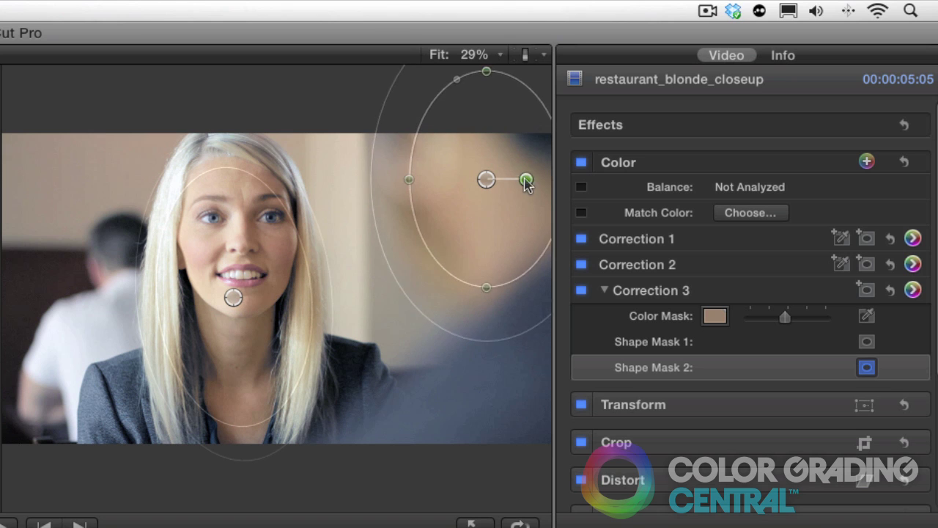
pyautogui.moveTo(525, 179); pyautogui.dragTo(509, 163)
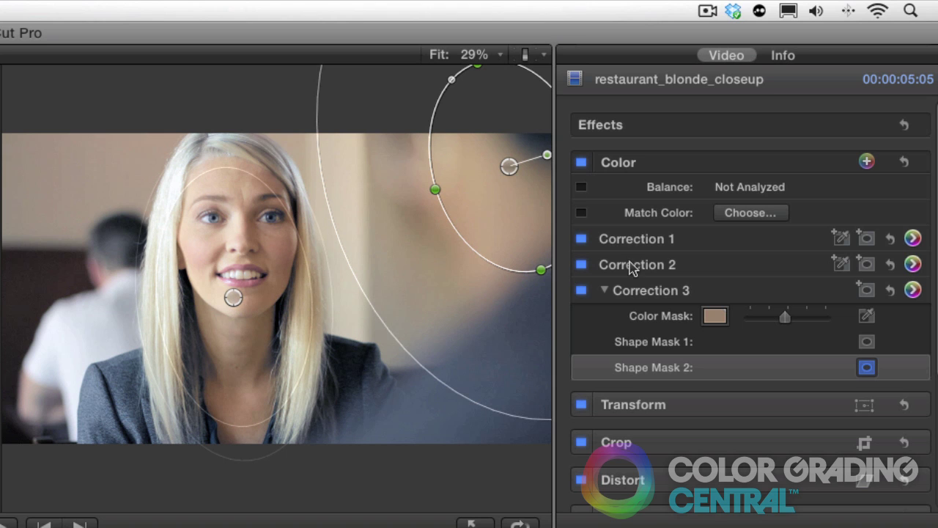
# Hide the mask overlays, compare the grade on and off, and move to entrance short_locked.
pyautogui.click(628, 266)
pyautogui.click(583, 162)
pyautogui.click(582, 162)
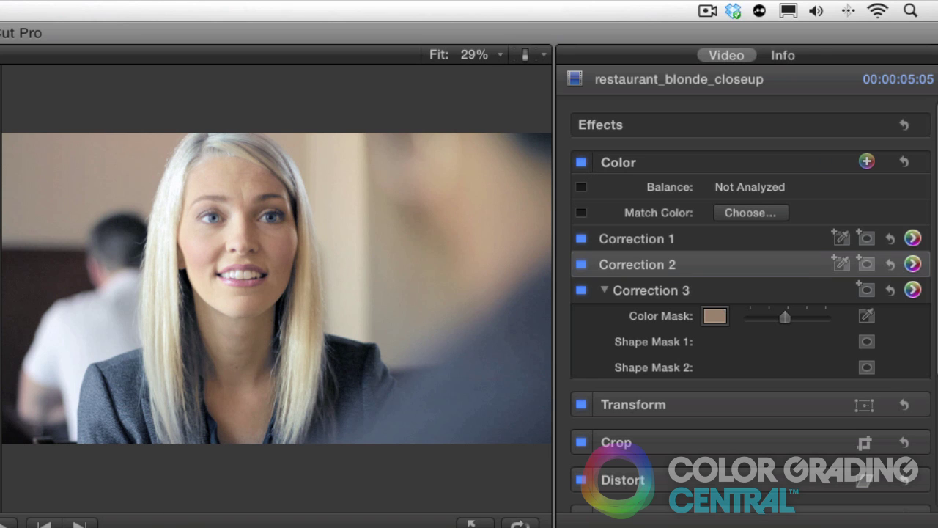
pyautogui.press('Down')
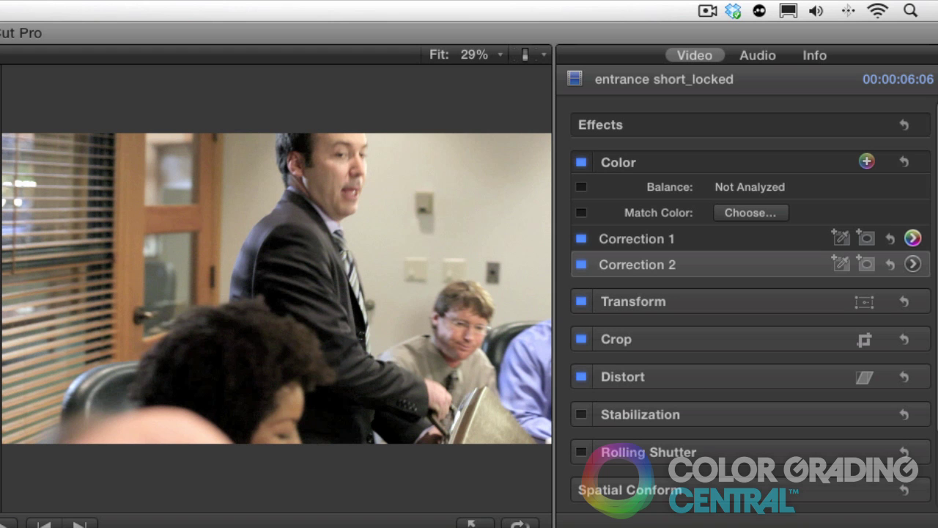
# Set the entrance clip's highlights to green 109°, +10% and midtones to 15°, −5%, then compare.
pyautogui.click(912, 264)
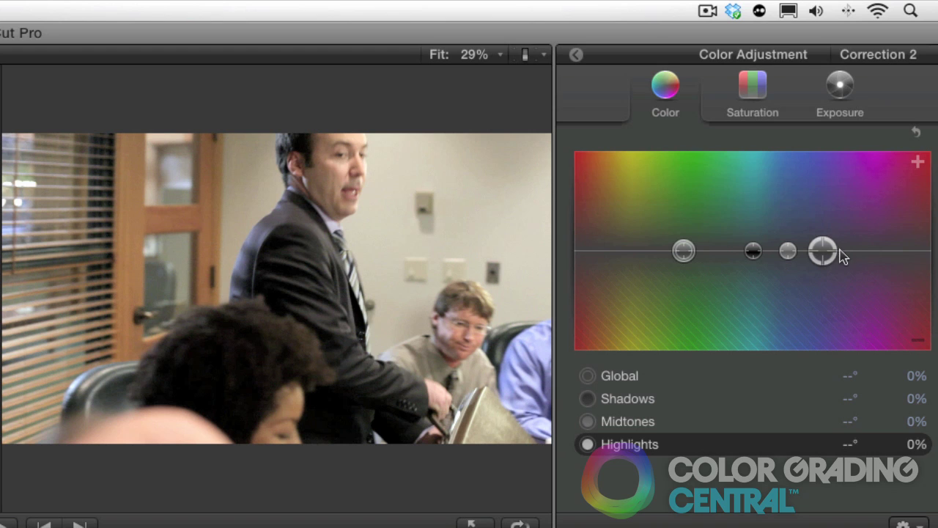
pyautogui.moveTo(823, 253); pyautogui.dragTo(682, 245)
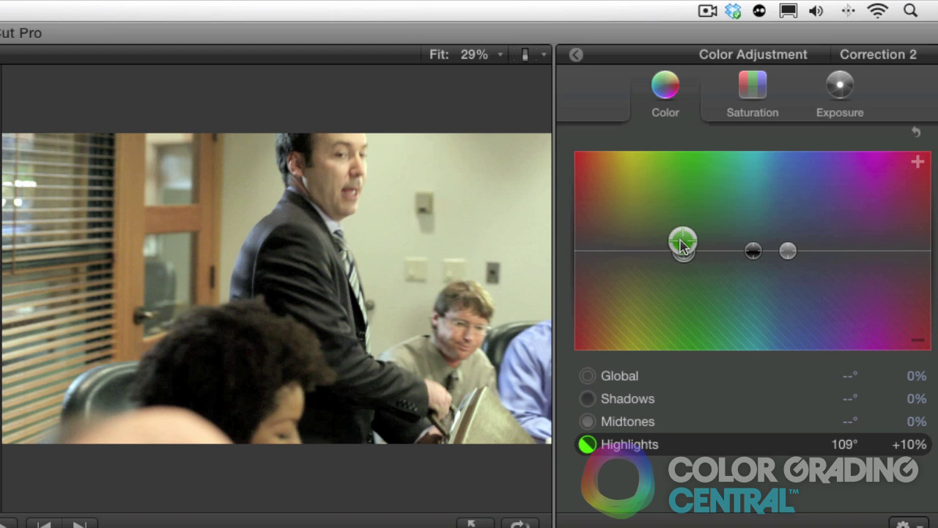
pyautogui.click(790, 252)
pyautogui.moveTo(790, 251); pyautogui.dragTo(593, 262)
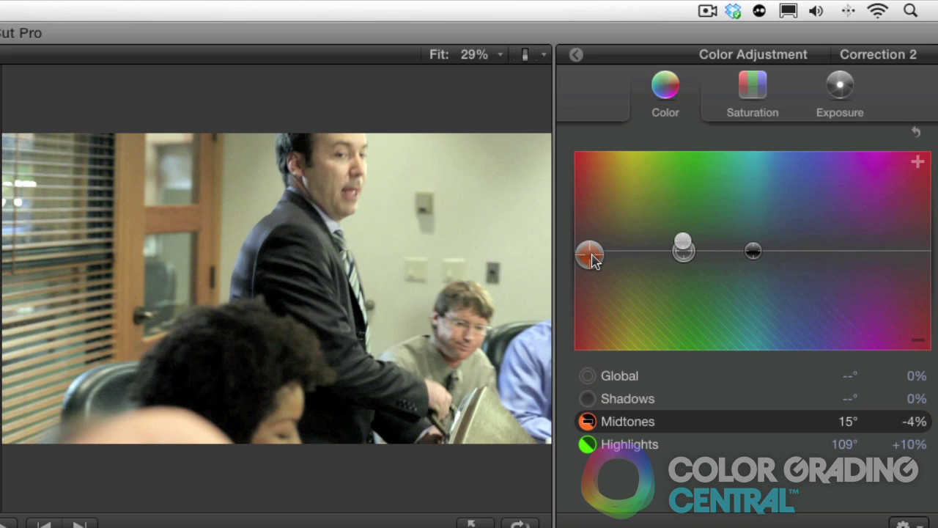
pyautogui.moveTo(594, 262); pyautogui.dragTo(594, 263)
pyautogui.click(577, 55)
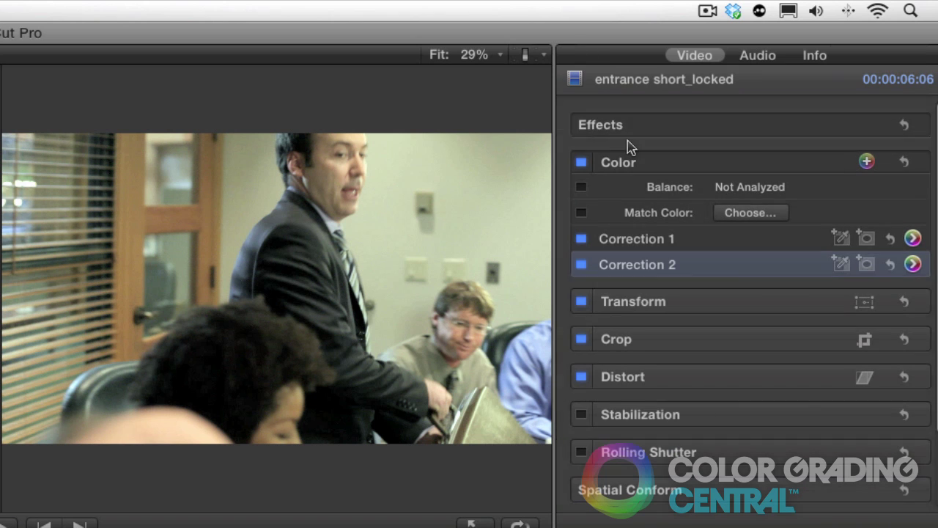
pyautogui.click(582, 163)
pyautogui.click(582, 162)
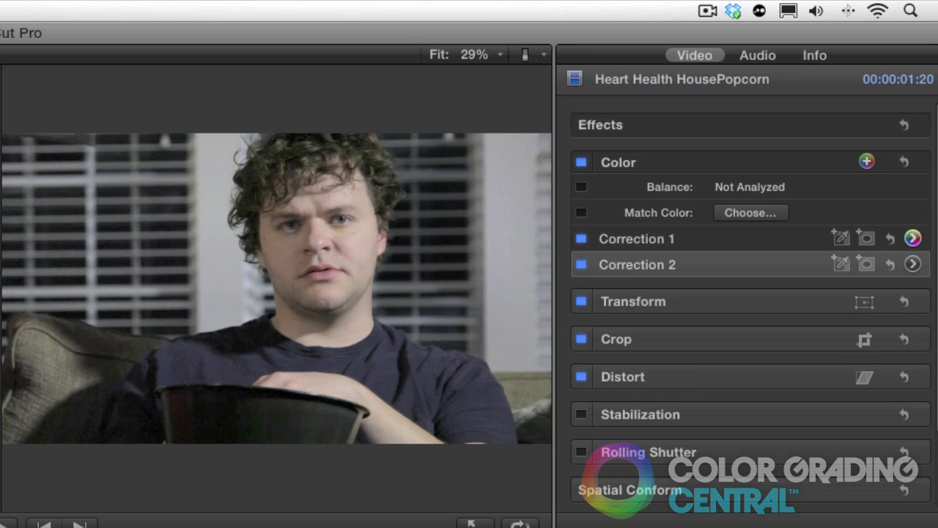
# Push the popcorn clip's Correction 2 highlights to orange 31°, +15% and compare before and after.
pyautogui.click(914, 265)
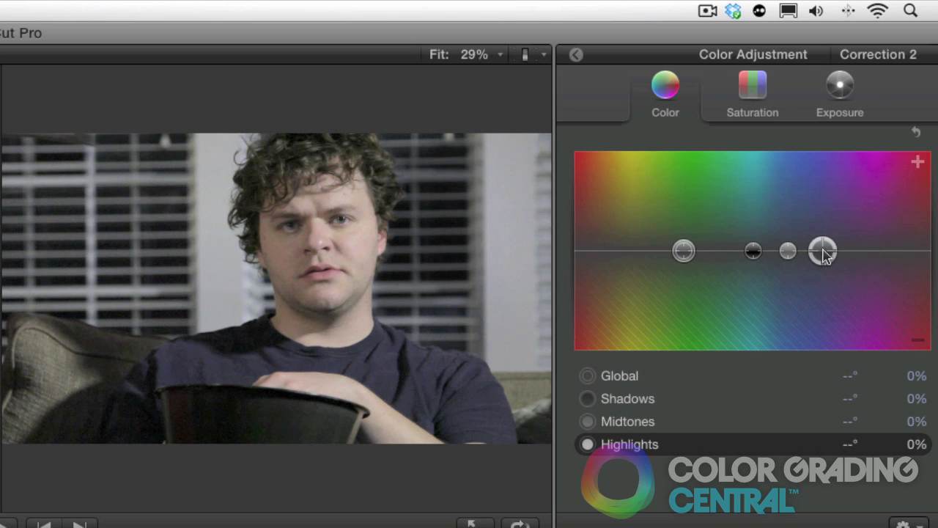
pyautogui.moveTo(822, 251); pyautogui.dragTo(607, 242)
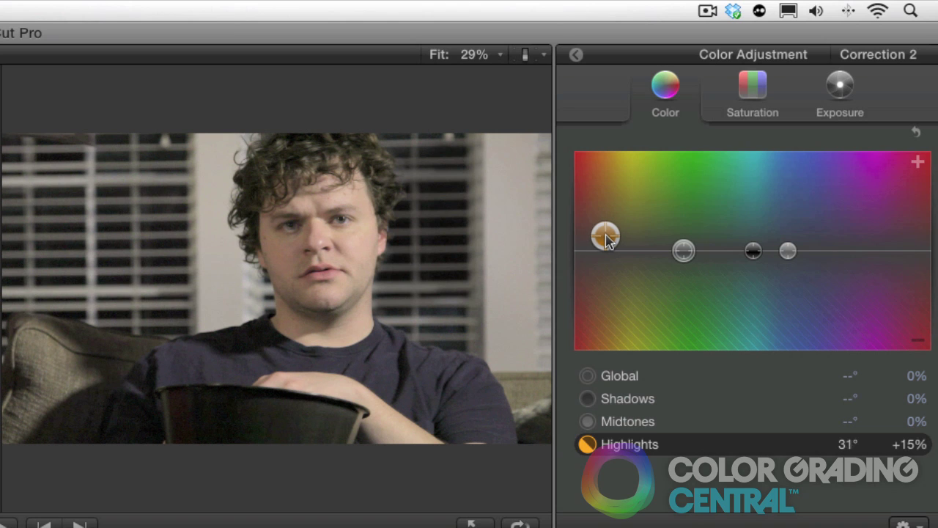
pyautogui.click(576, 55)
pyautogui.click(581, 163)
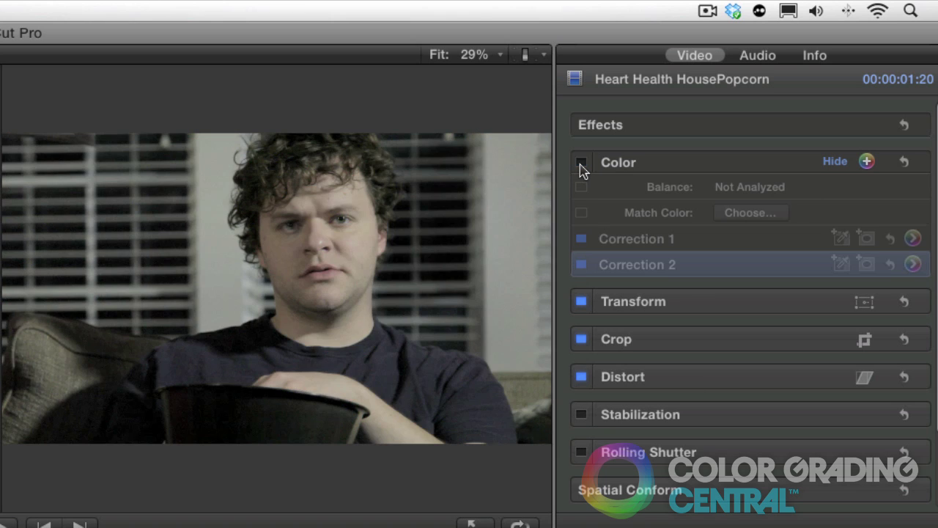
pyautogui.click(580, 163)
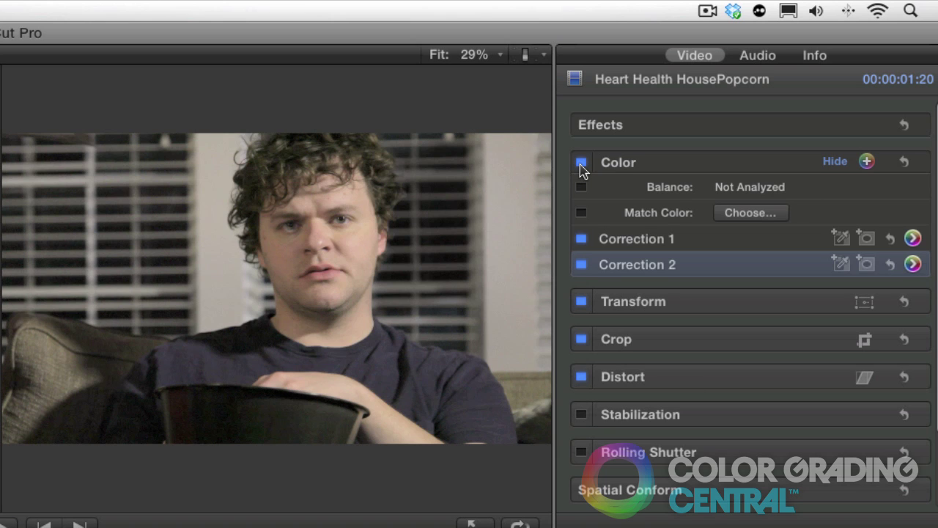